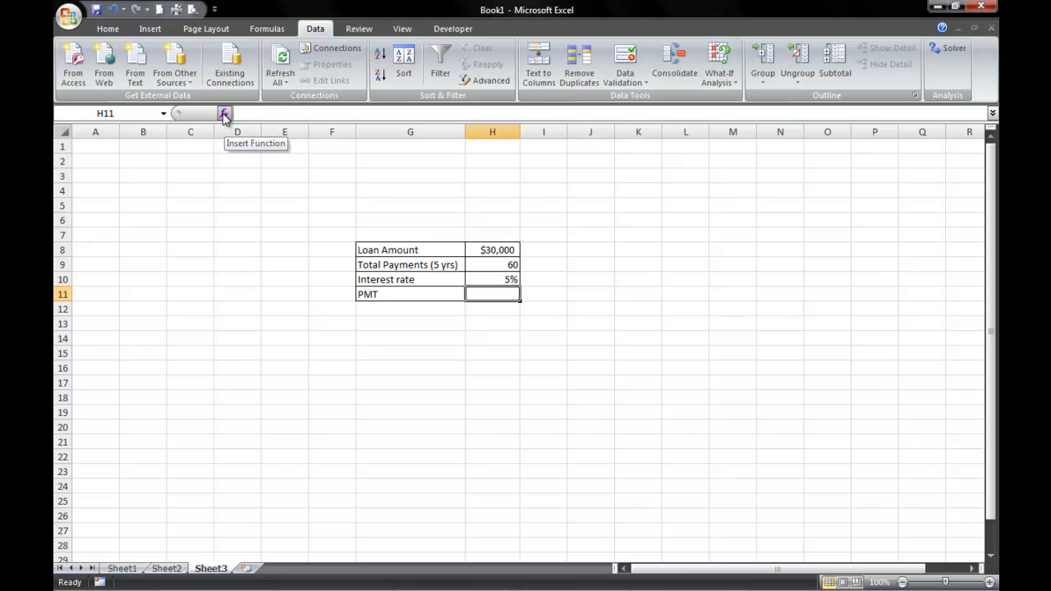
Search the Insert Function dialog for 'pmt' to bring up the PMT function.
{"action": "left_click", "coordinate": [225, 115]}
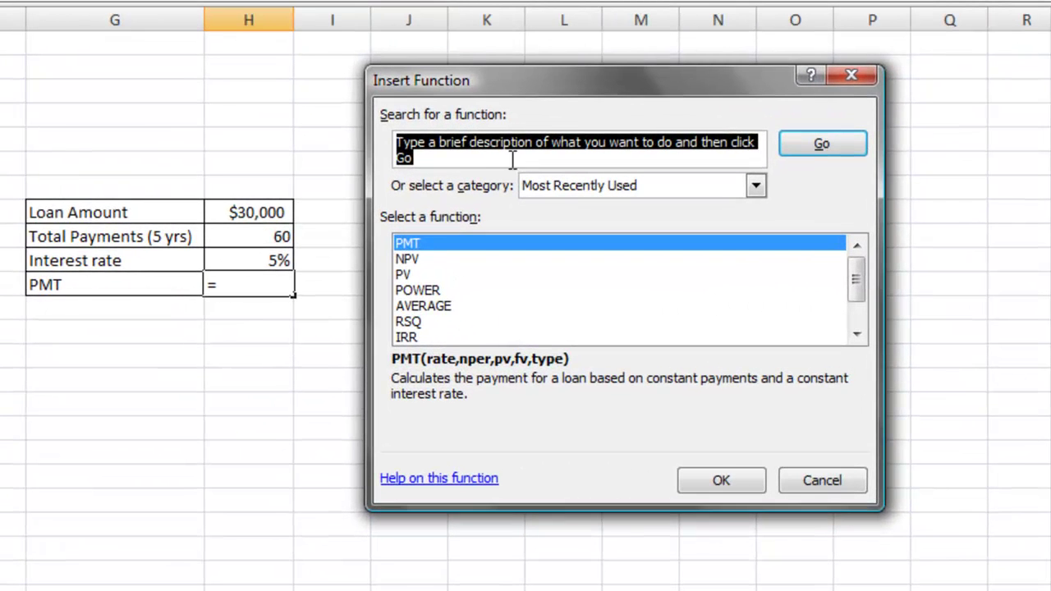
{"action": "type", "text": "pmt"}
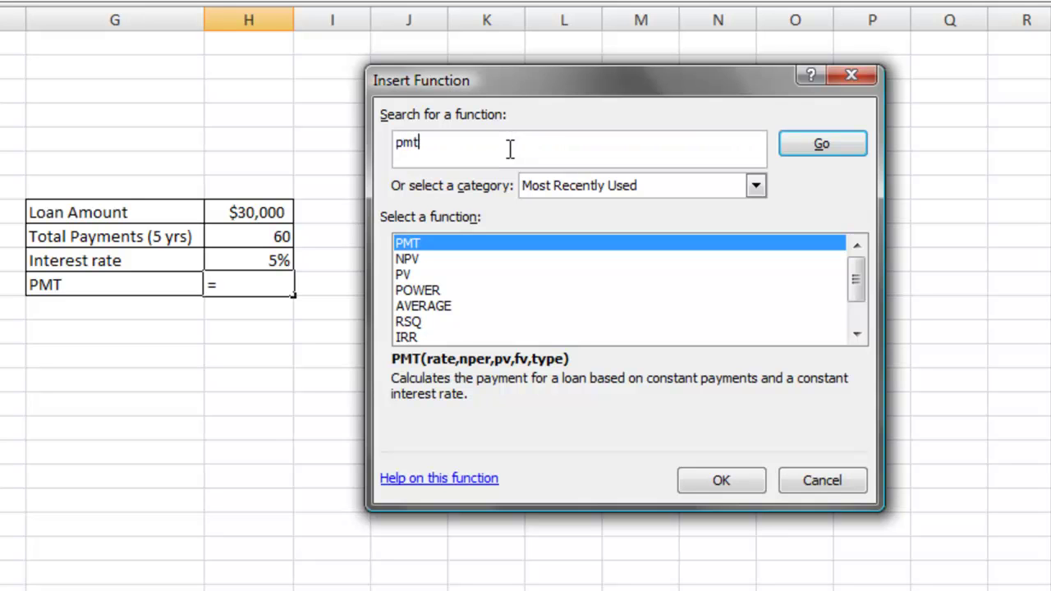
{"action": "left_click", "coordinate": [822, 148]}
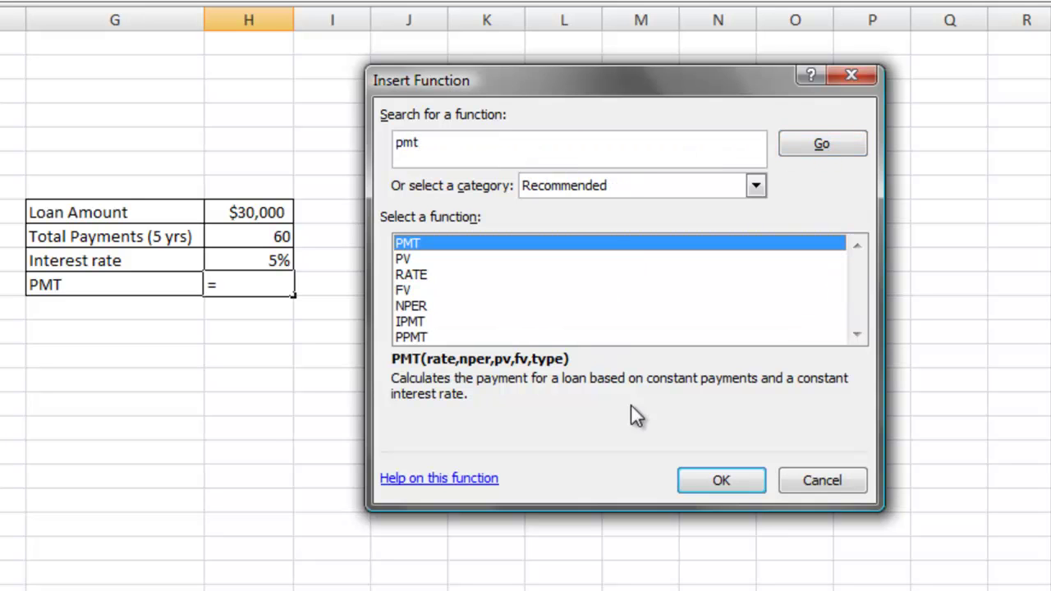
Enter =PMT(H10/12, H9, H8) in H11, giving a monthly payment of ($566.14).
{"action": "left_click", "coordinate": [705, 475]}
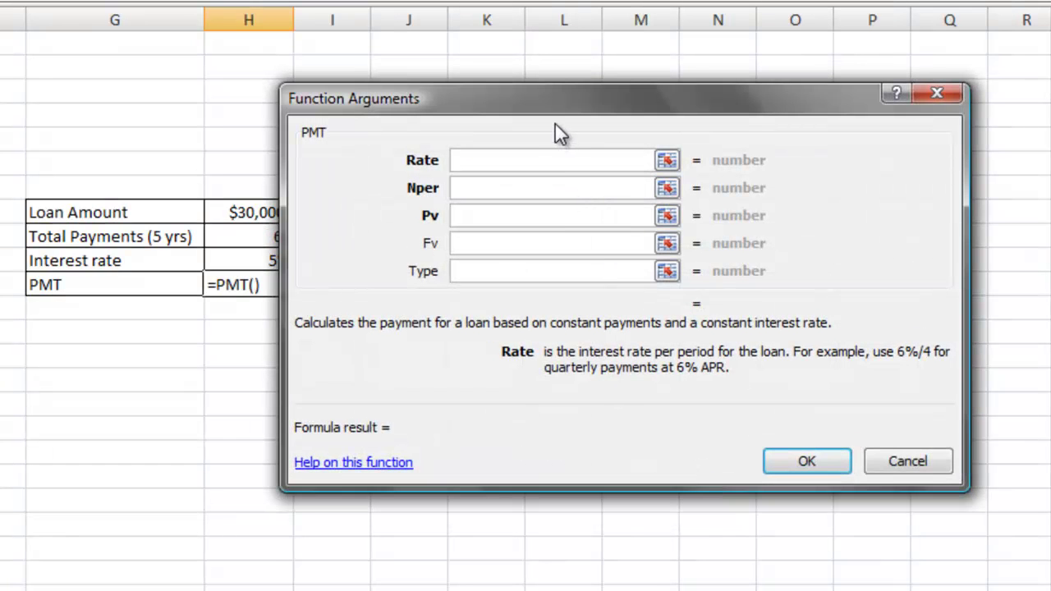
{"action": "left_click_drag", "start_coordinate": [551, 95], "coordinate": [611, 113]}
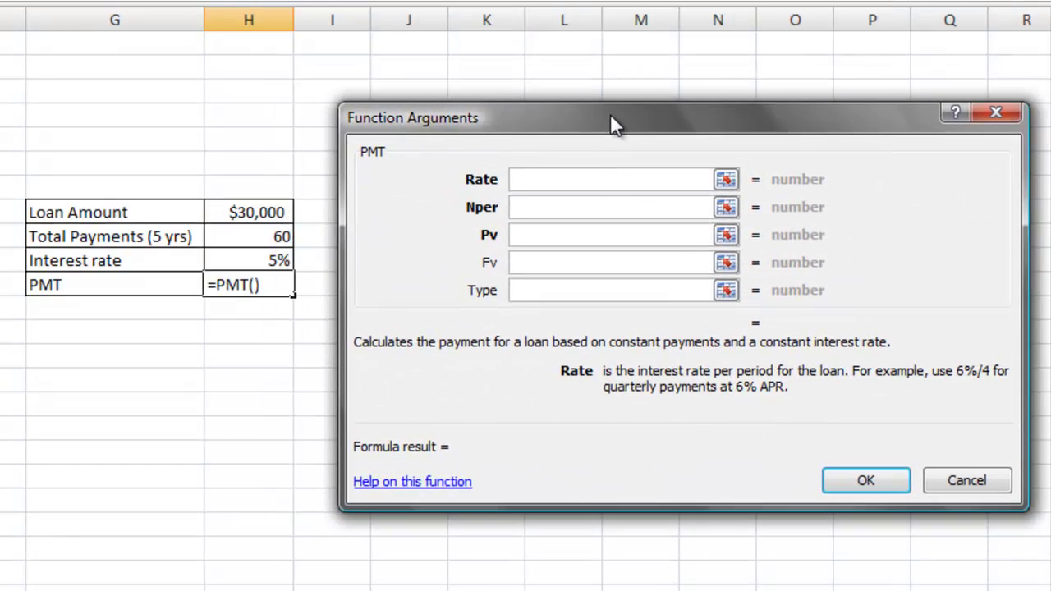
{"action": "left_click", "coordinate": [274, 262]}
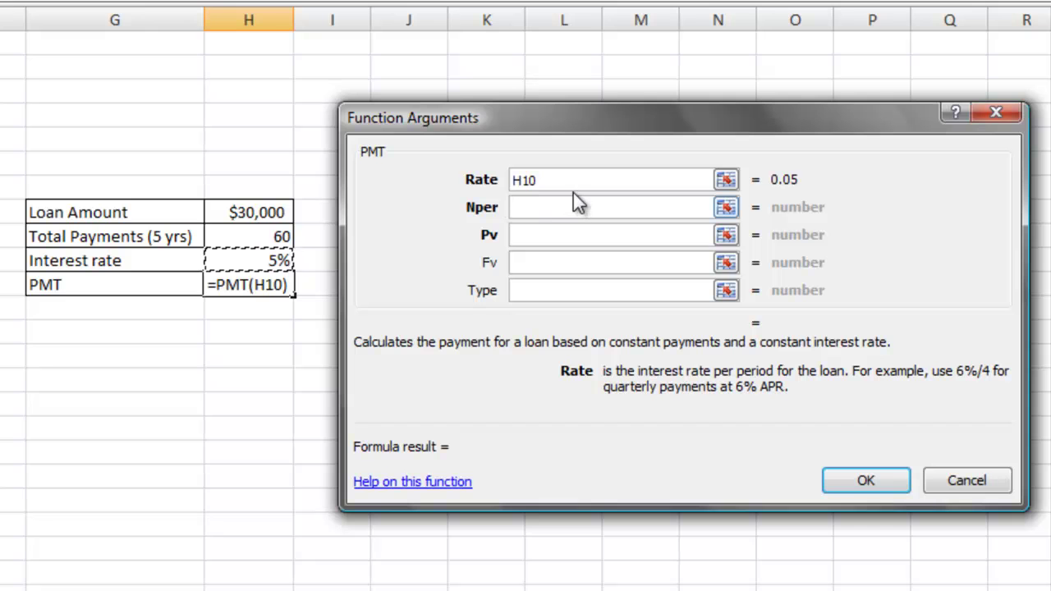
{"action": "type", "text": "/"}
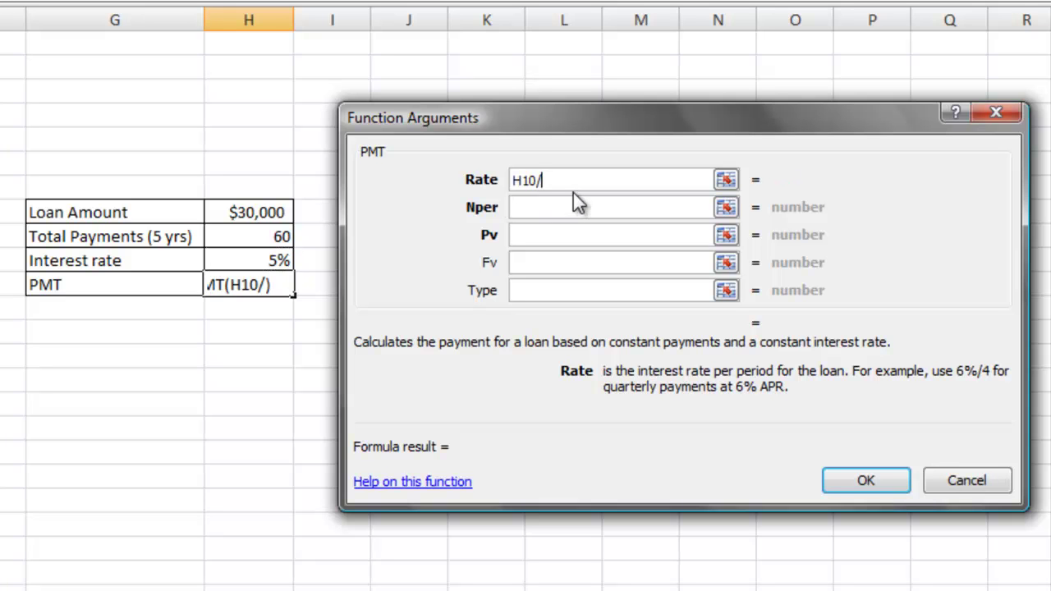
{"action": "type", "text": "12"}
{"action": "key", "text": "Tab"}
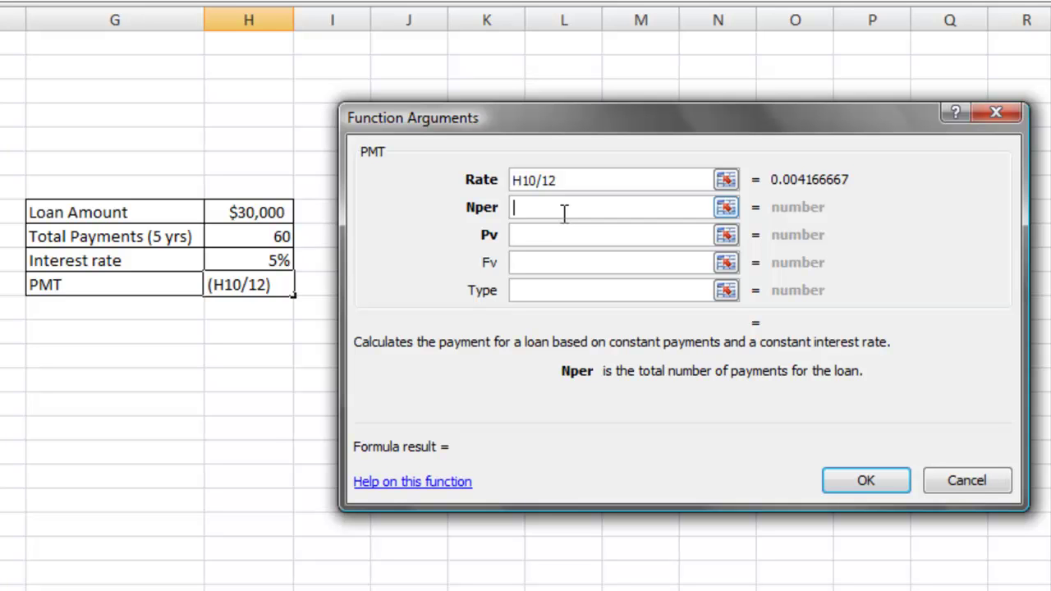
{"action": "left_click", "coordinate": [262, 236]}
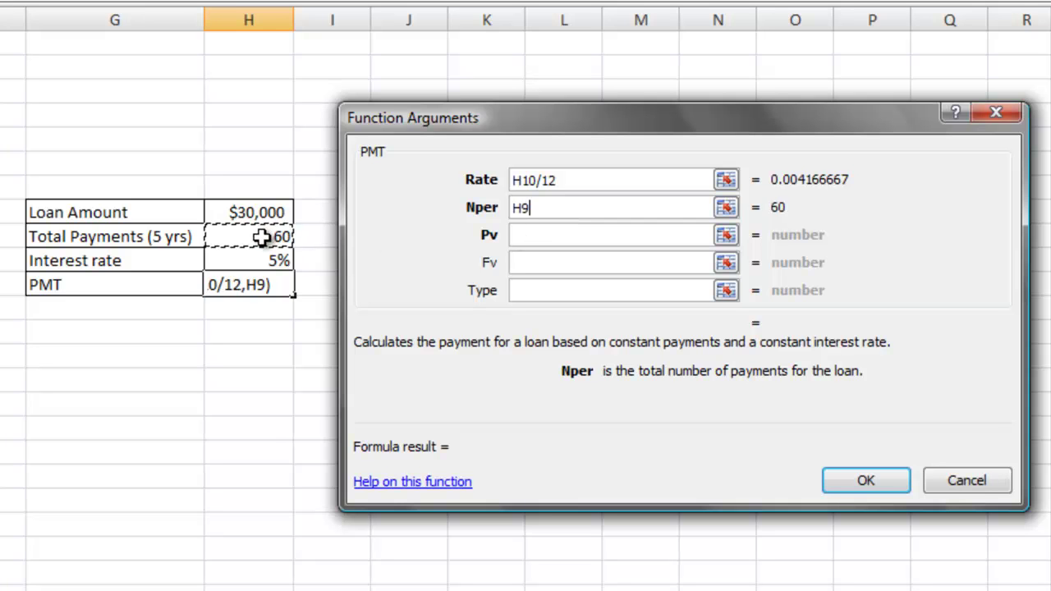
{"action": "left_click", "coordinate": [542, 235]}
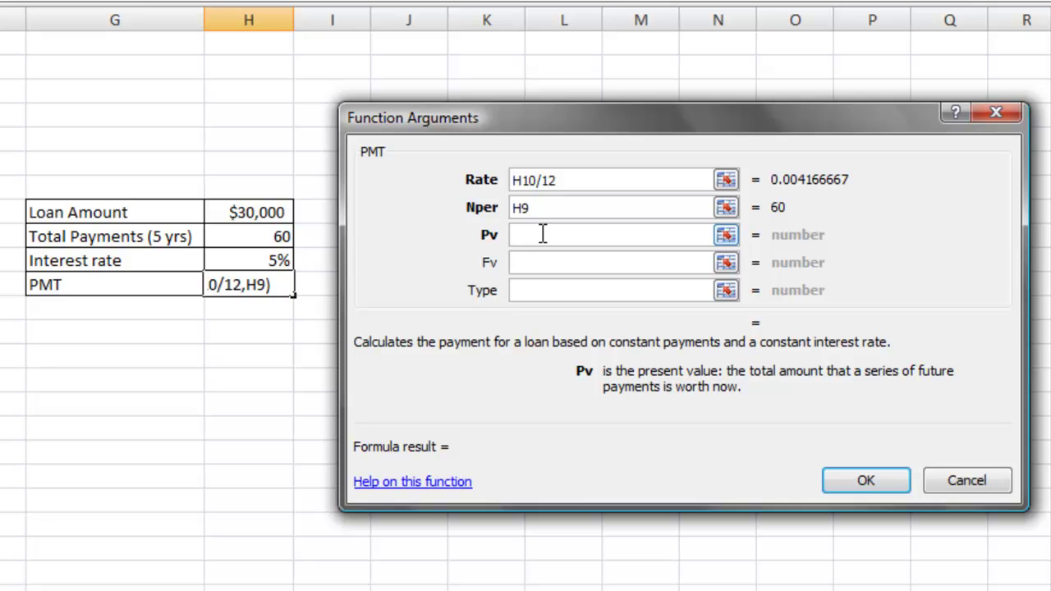
{"action": "left_click", "coordinate": [279, 212]}
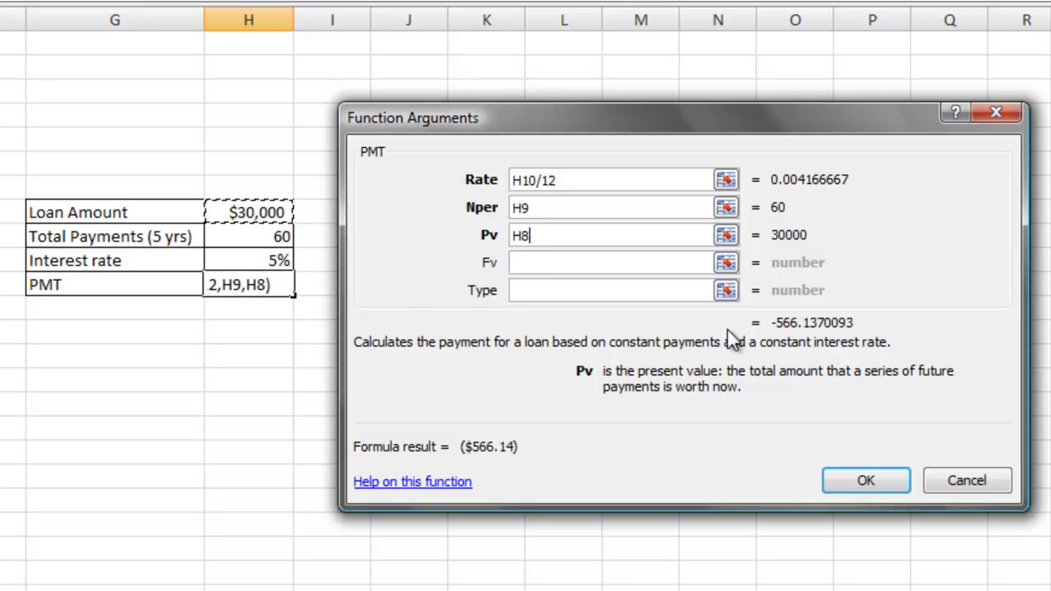
{"action": "left_click", "coordinate": [843, 477]}
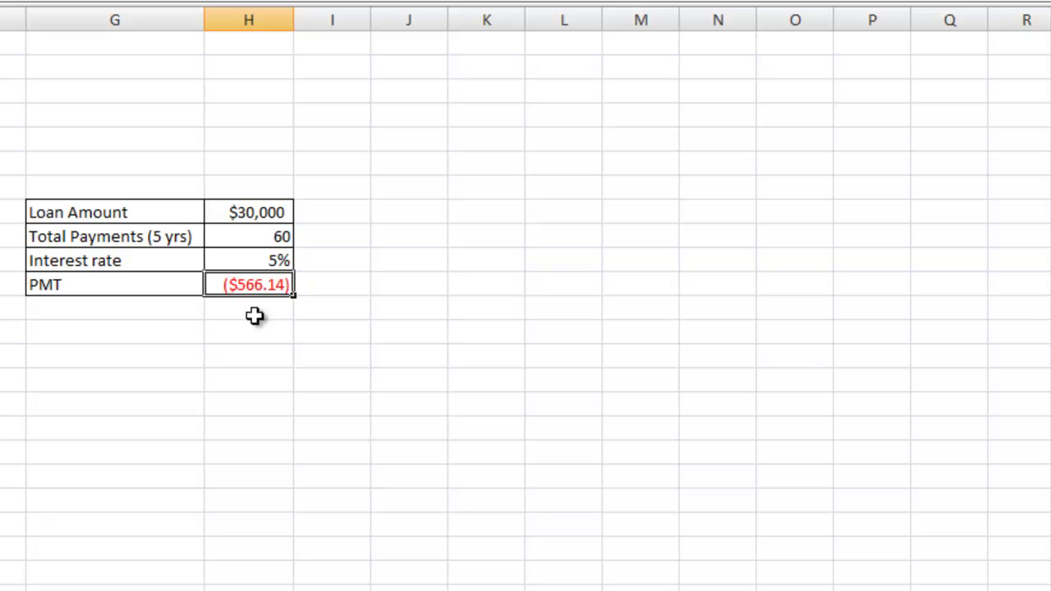
Try loan amounts of 25,000 and then 20,000 in H8.
{"action": "left_click", "coordinate": [255, 316]}
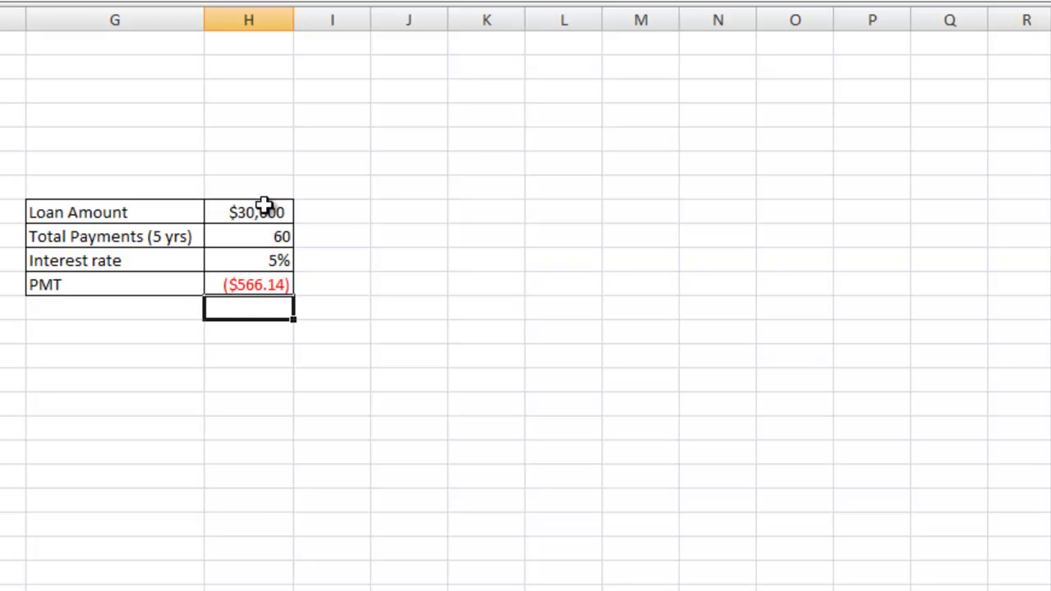
{"action": "left_click", "coordinate": [250, 283]}
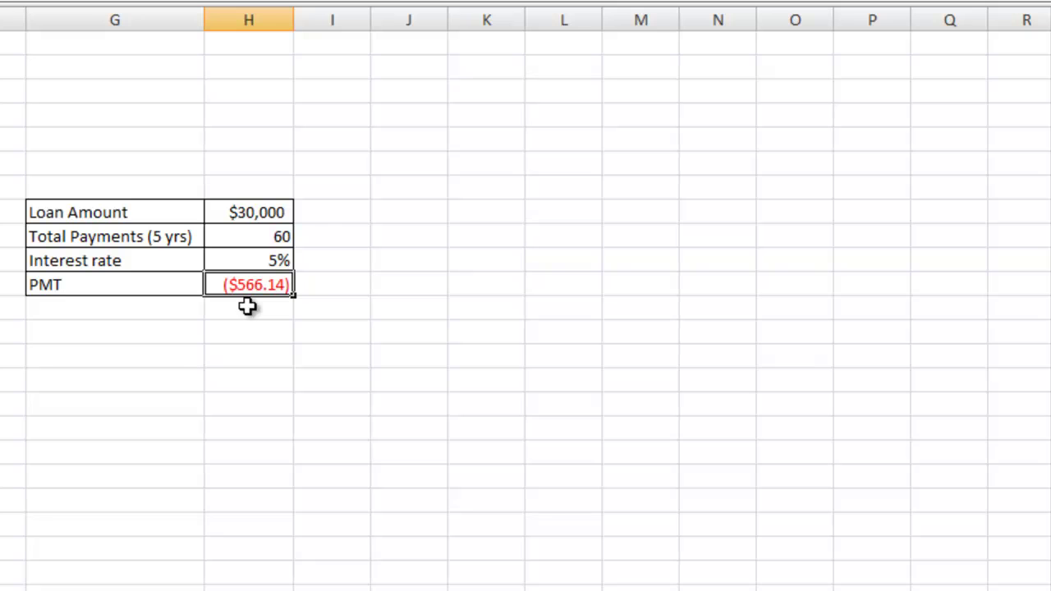
{"action": "key", "text": "Up"}
{"action": "key", "text": "Up"}
{"action": "key", "text": "Up"}
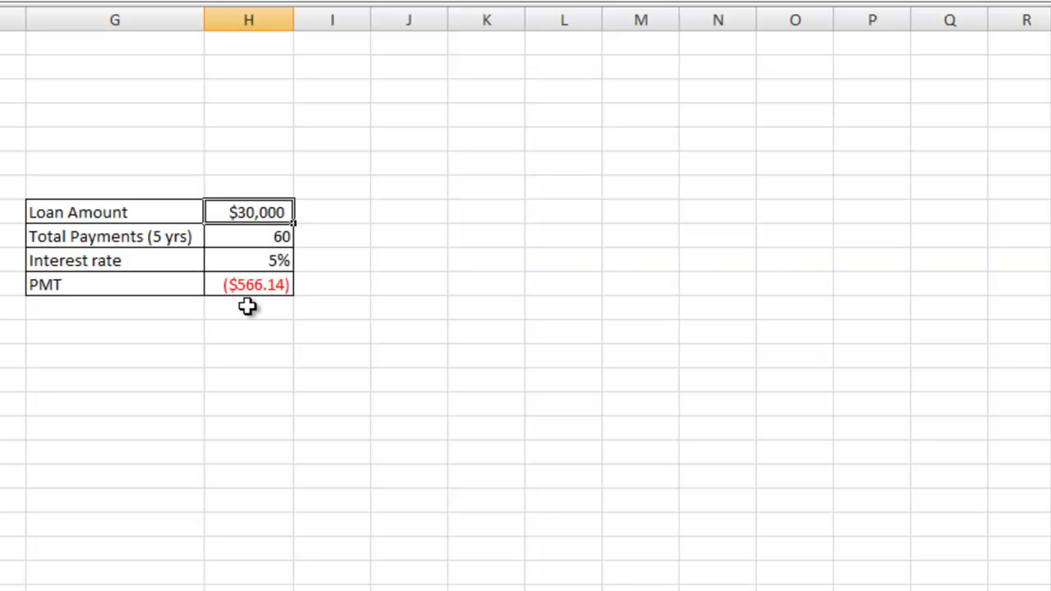
{"action": "type", "text": "2"}
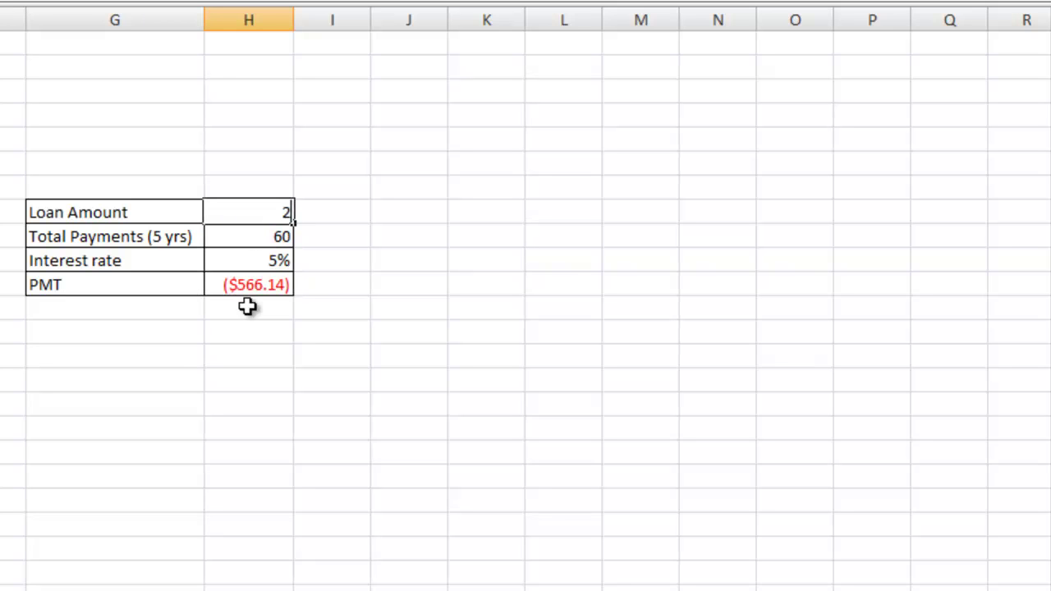
{"action": "type", "text": "5,00000"}
{"action": "key", "text": "Return"}
{"action": "key", "text": "Up"}
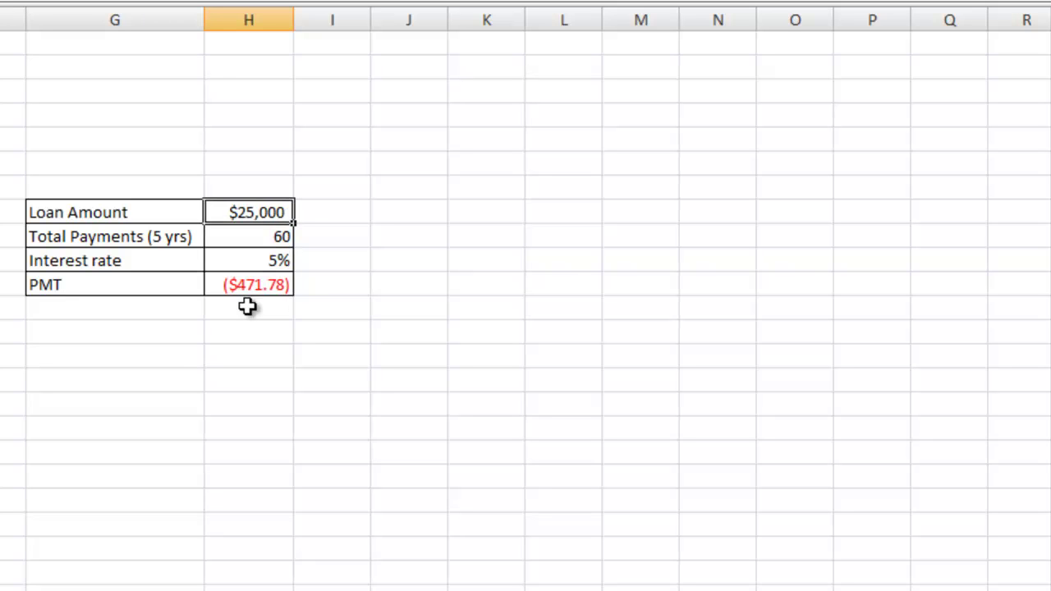
{"action": "type", "text": "20000"}
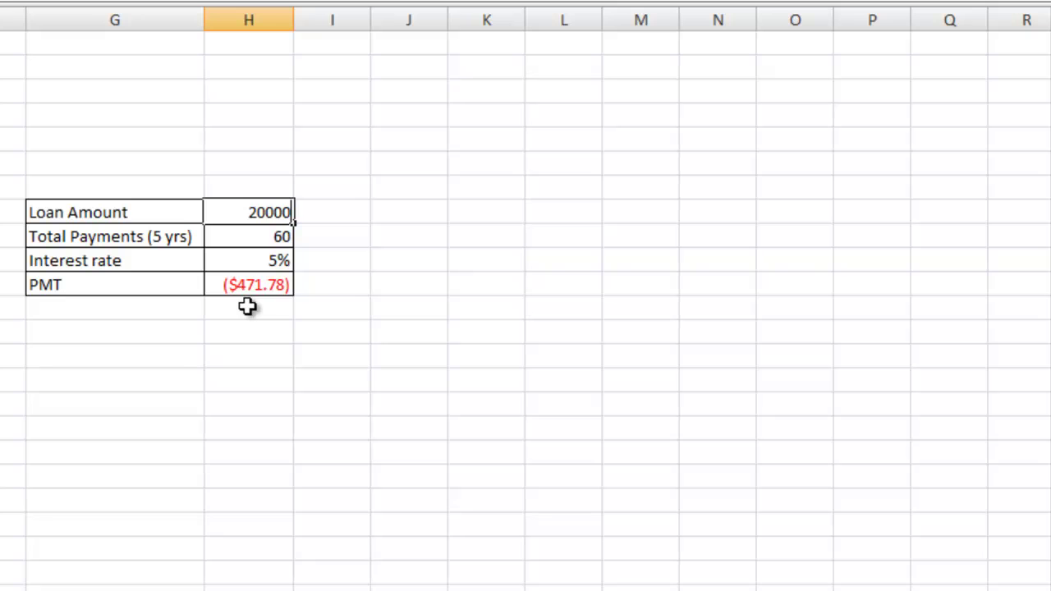
{"action": "key", "text": "Return"}
Set the loan amount in H8 to 30000 and return to the PMT cell H11.
{"action": "key", "text": "Up"}
{"action": "key", "text": "Down"}
{"action": "key", "text": "Down"}
{"action": "key", "text": "Down"}
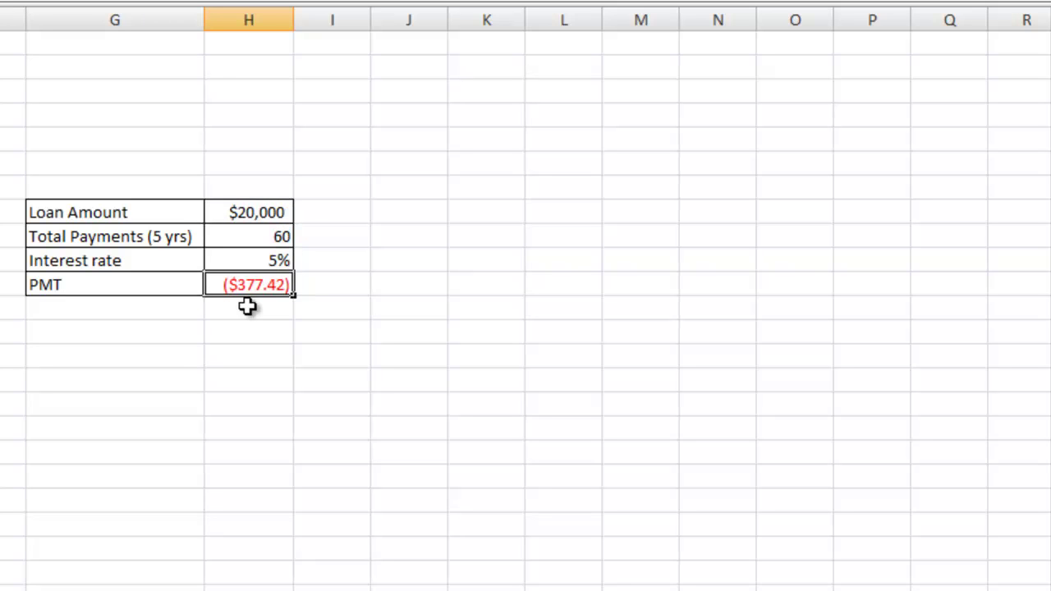
{"action": "key", "text": "Up"}
{"action": "key", "text": "Up"}
{"action": "key", "text": "Up"}
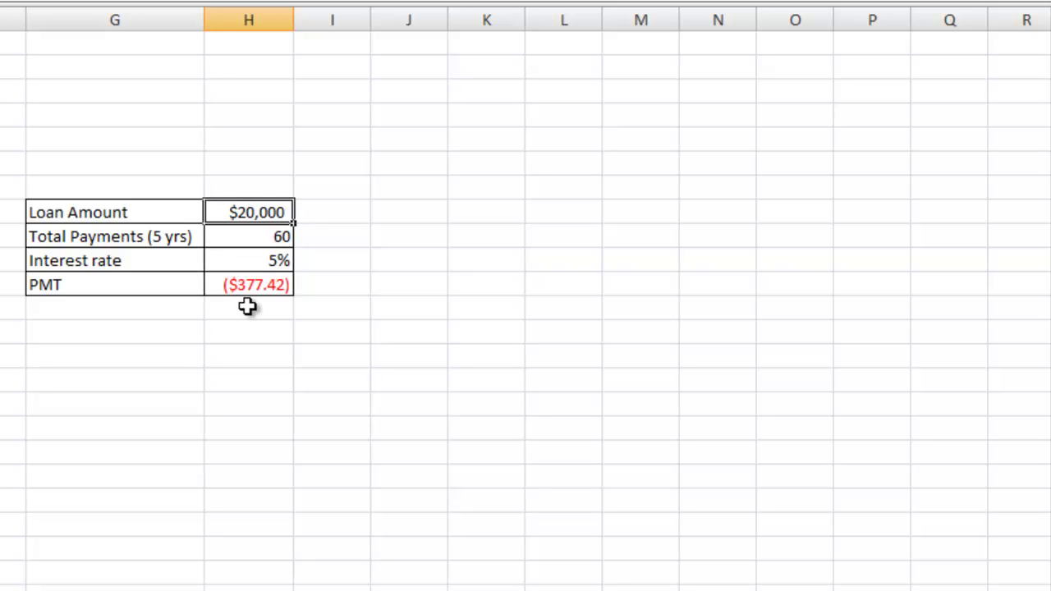
{"action": "key", "text": "Down"}
{"action": "key", "text": "Down"}
{"action": "key", "text": "Down"}
{"action": "key", "text": "Up"}
{"action": "key", "text": "Up"}
{"action": "key", "text": "Up"}
{"action": "type", "text": "30000"}
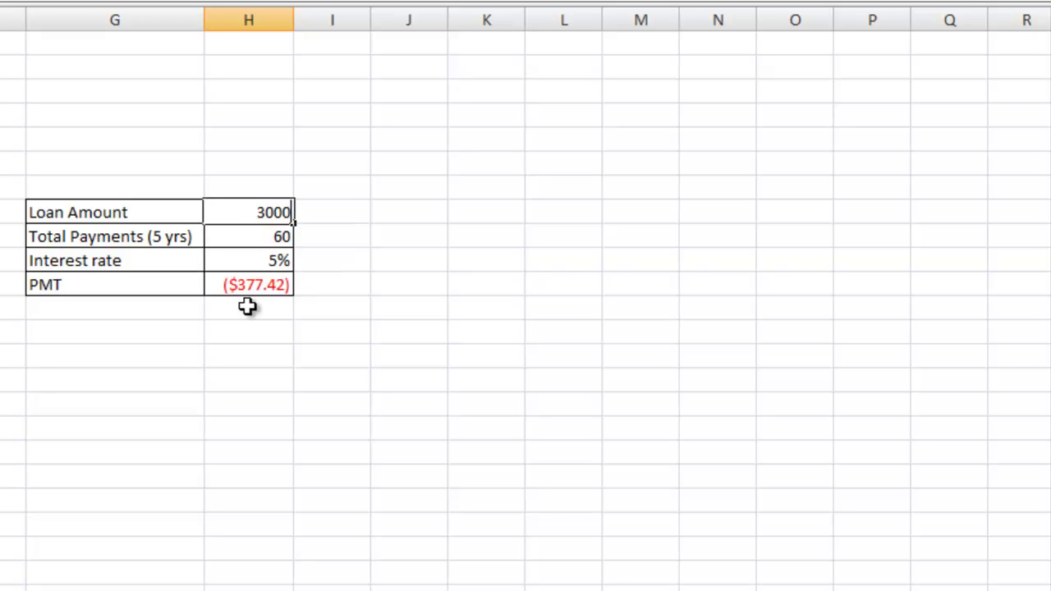
{"action": "key", "text": "ctrl+Return"}
{"action": "key", "text": "Down"}
{"action": "key", "text": "Down"}
{"action": "key", "text": "Down"}
{"action": "key", "text": "Up"}
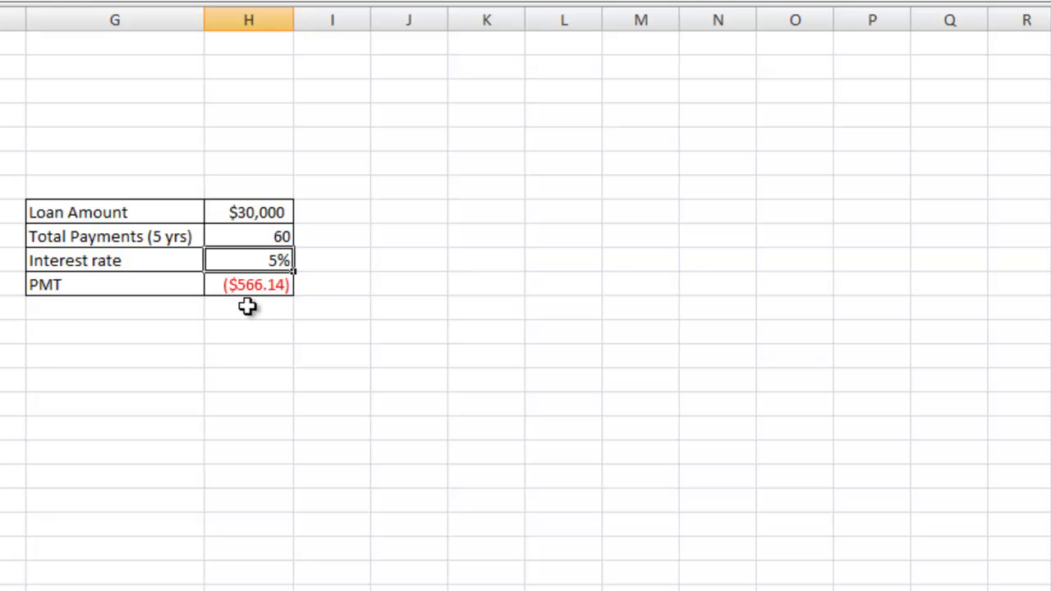
{"action": "key", "text": "Down"}
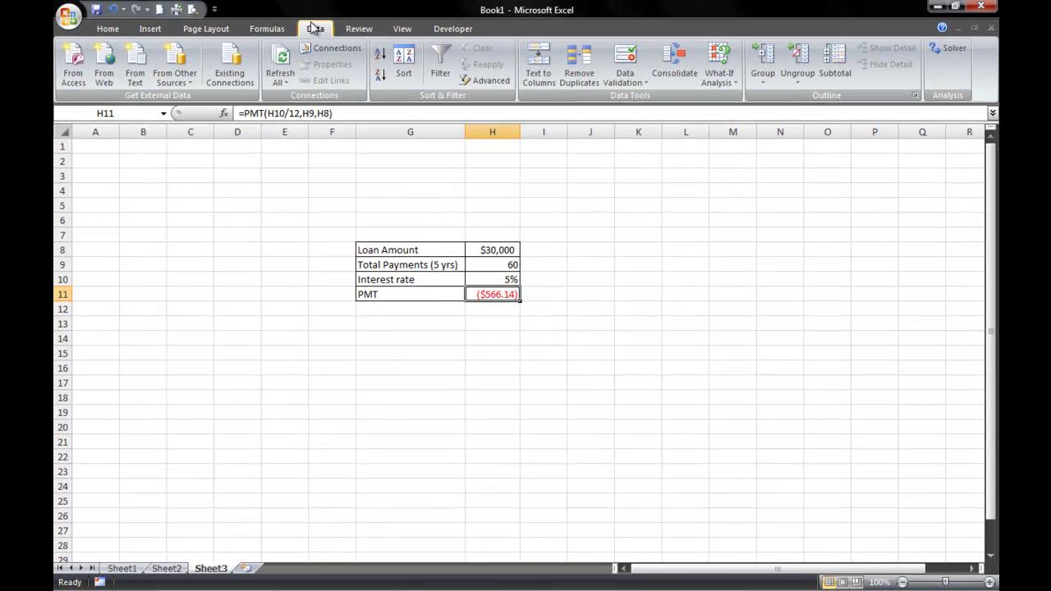
Goal Seek H11 to -400 by changing H8, making the loan $21,196.
{"action": "left_click", "coordinate": [725, 82]}
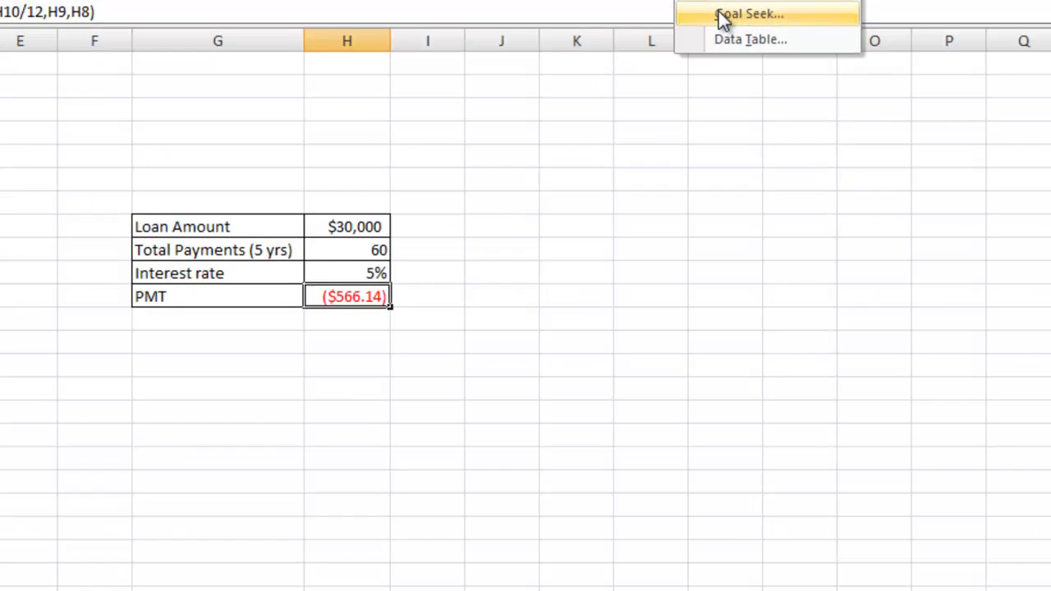
{"action": "left_click", "coordinate": [732, 116]}
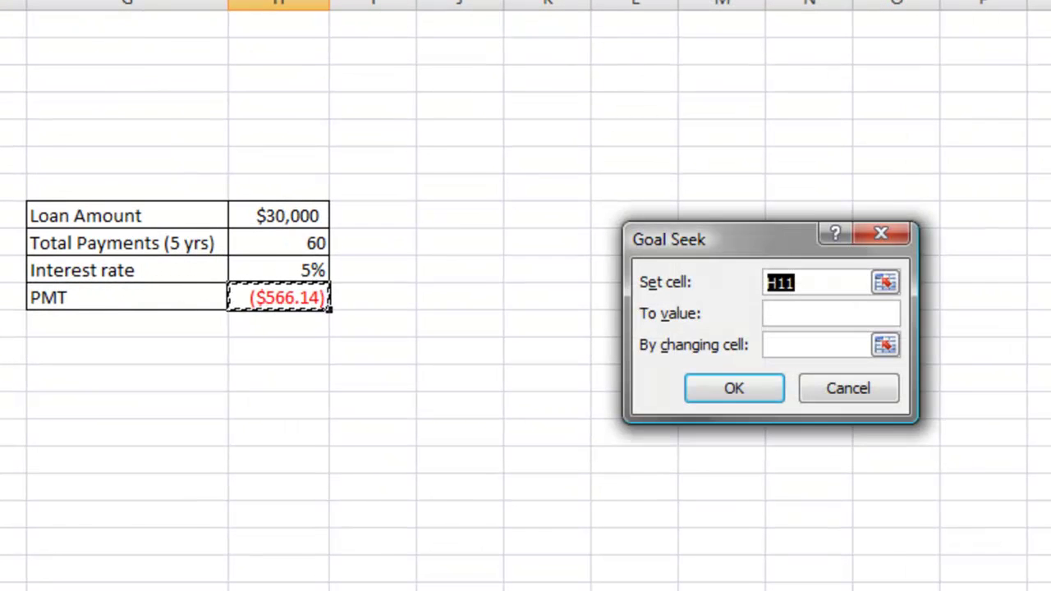
{"action": "left_click_drag", "start_coordinate": [738, 240], "coordinate": [680, 191]}
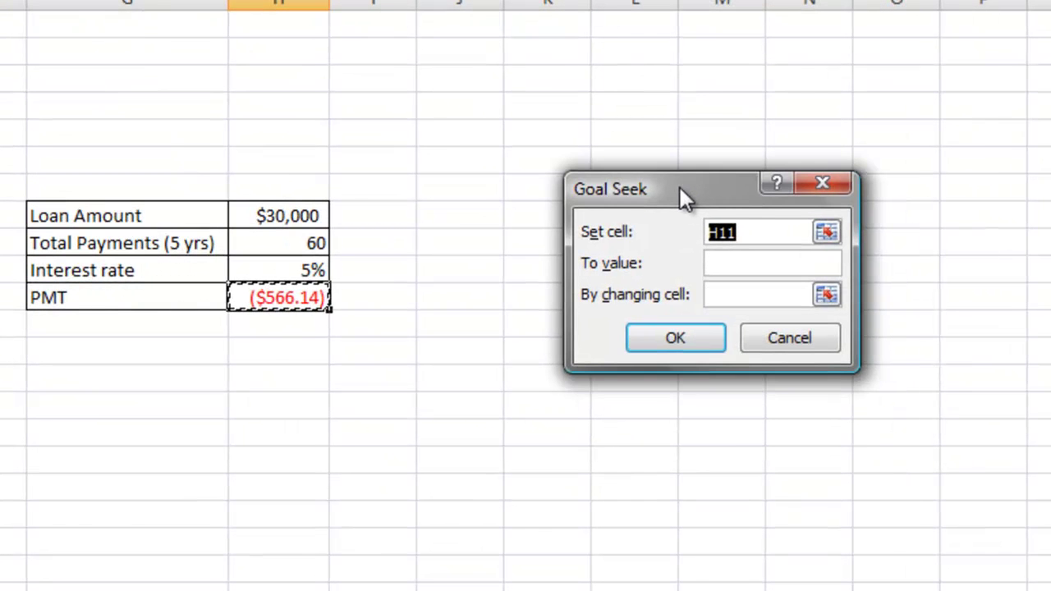
{"action": "left_click", "coordinate": [739, 262]}
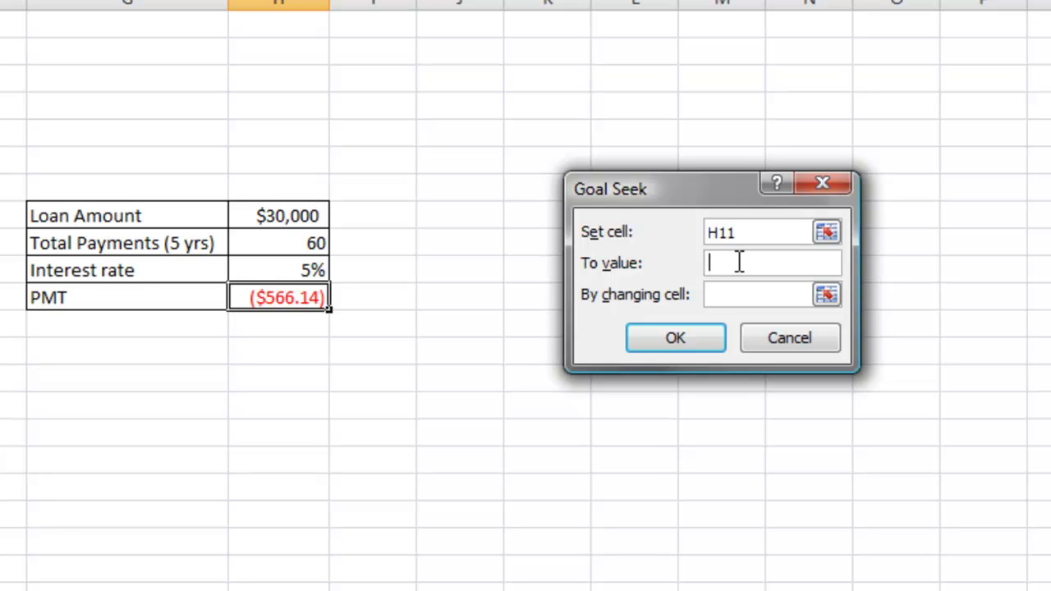
{"action": "type", "text": "-400"}
{"action": "key", "text": "Tab"}
{"action": "key", "text": "Tab"}
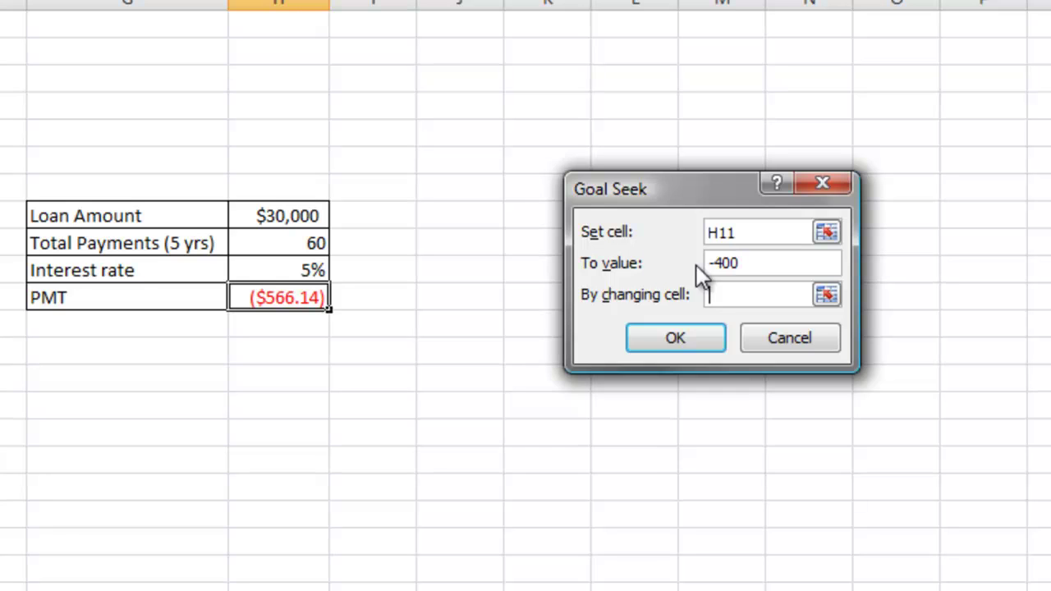
{"action": "left_click", "coordinate": [319, 216]}
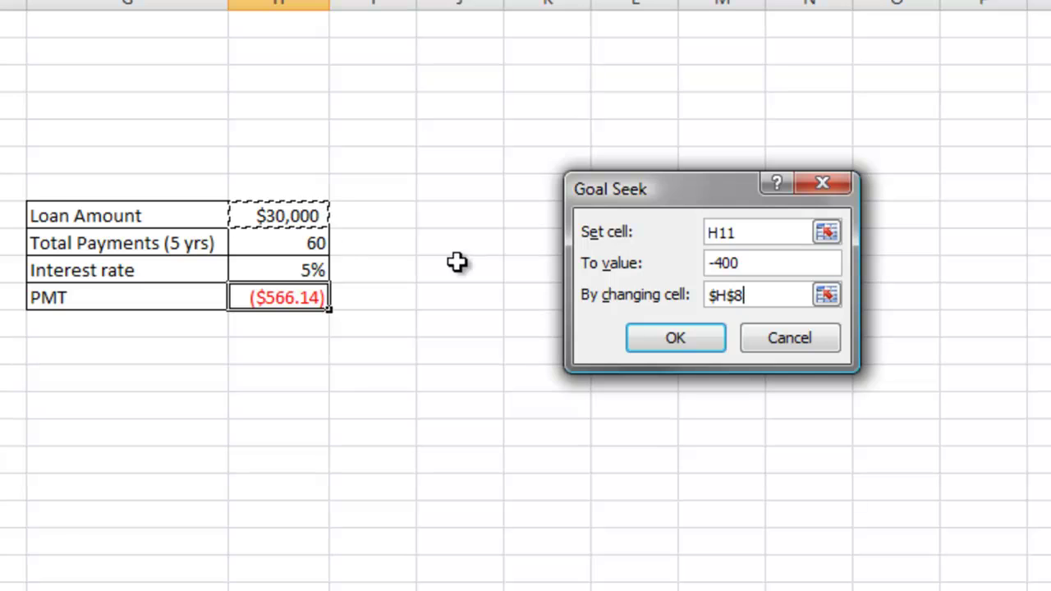
{"action": "left_click", "coordinate": [673, 333]}
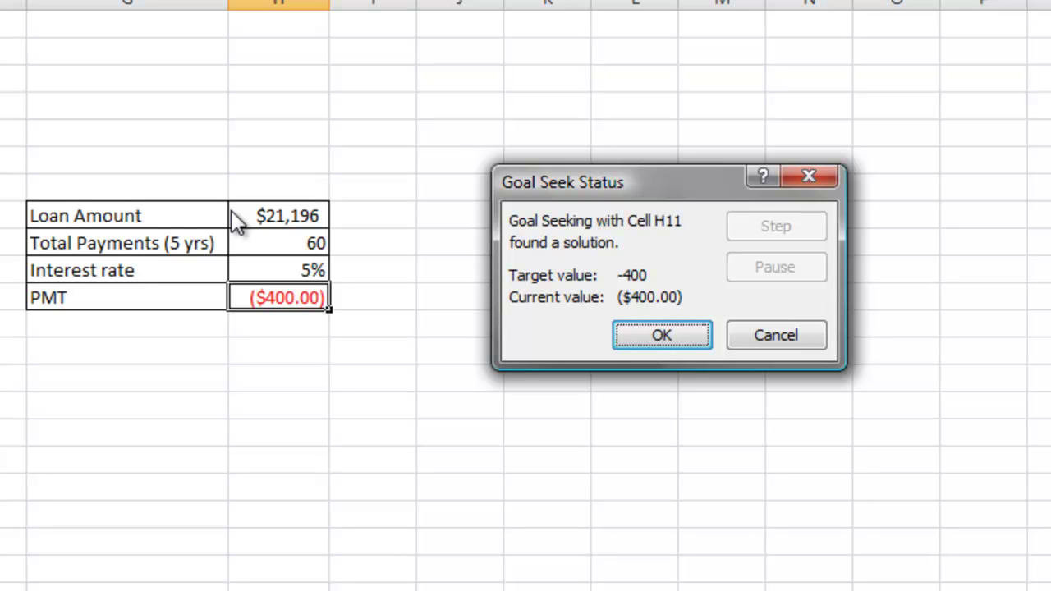
{"action": "left_click", "coordinate": [647, 330]}
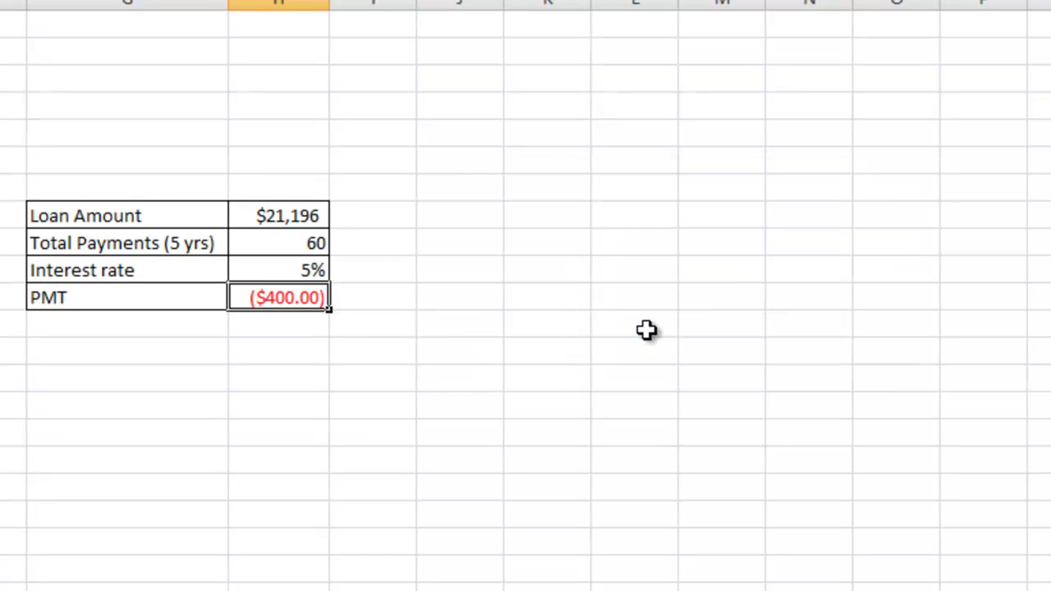
Restore the loan amount in H8 to 30000 and return to the PMT cell.
{"action": "left_click", "coordinate": [307, 216]}
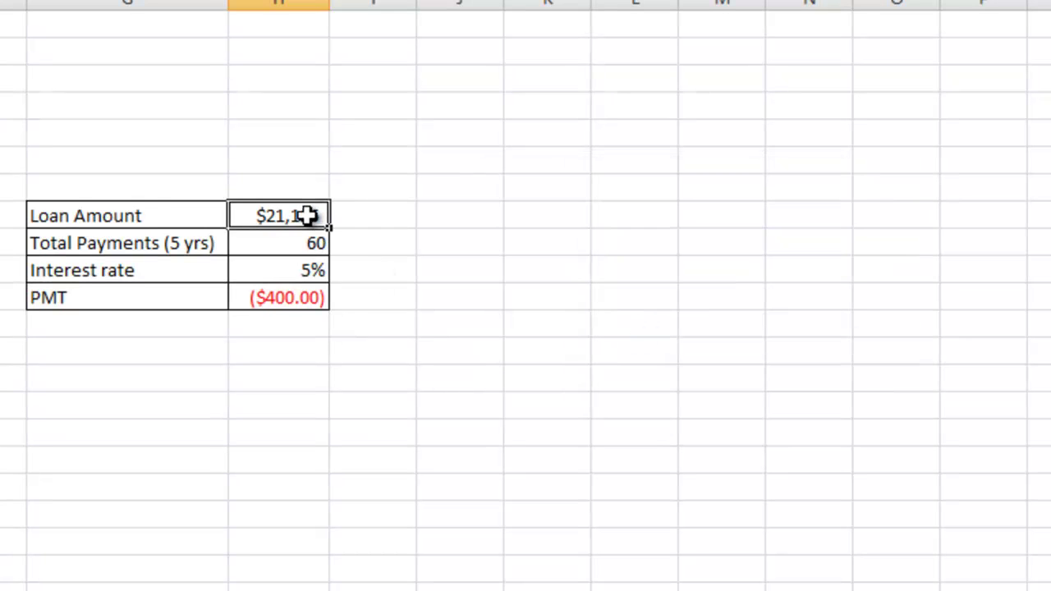
{"action": "type", "text": "30000"}
{"action": "key", "text": "Return"}
{"action": "key", "text": "Down"}
{"action": "key", "text": "Down"}
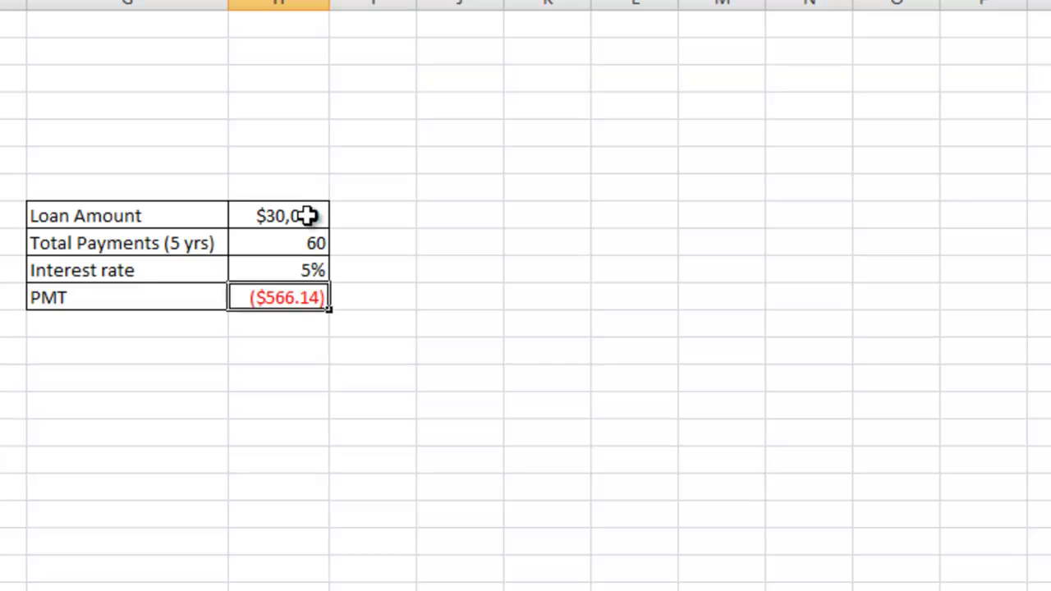
{"action": "key", "text": "Up"}
{"action": "key", "text": "Down"}
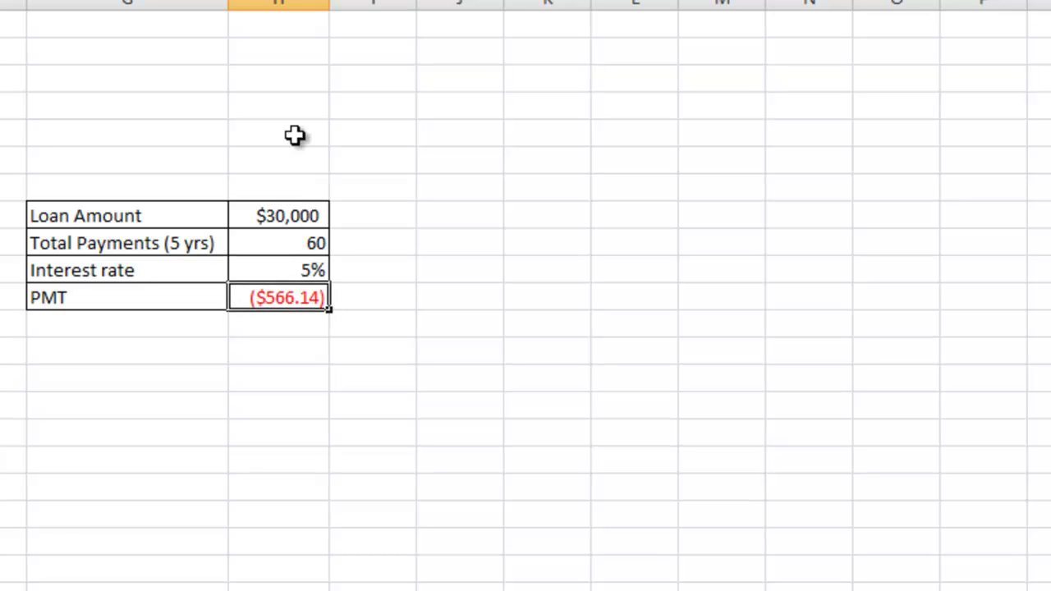
Goal Seek H11 to -400 by changing H9, giving 90.113587 total payments.
{"action": "left_click", "coordinate": [698, 0]}
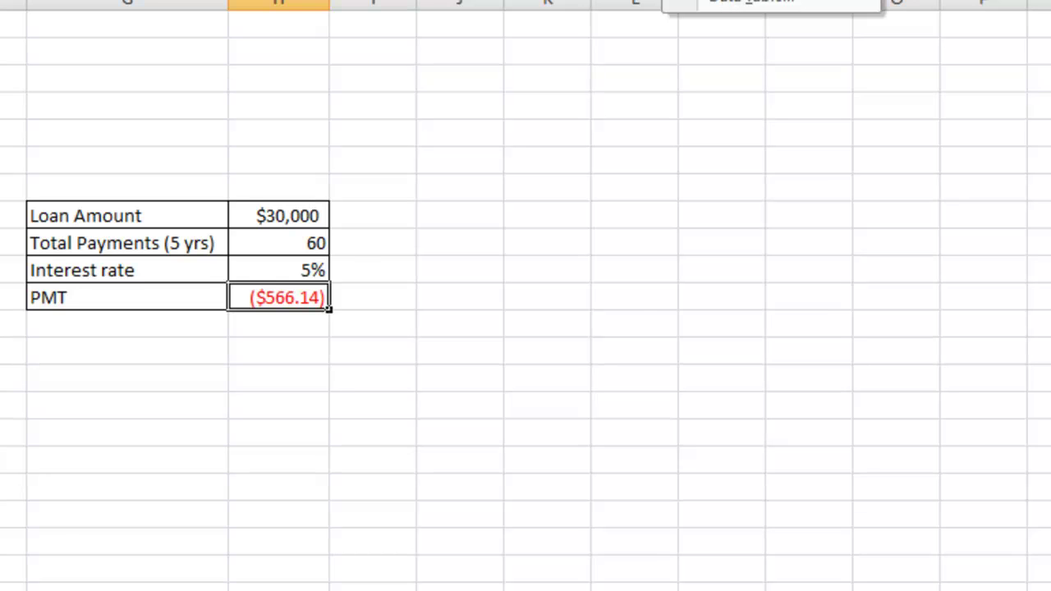
{"action": "key", "text": "g"}
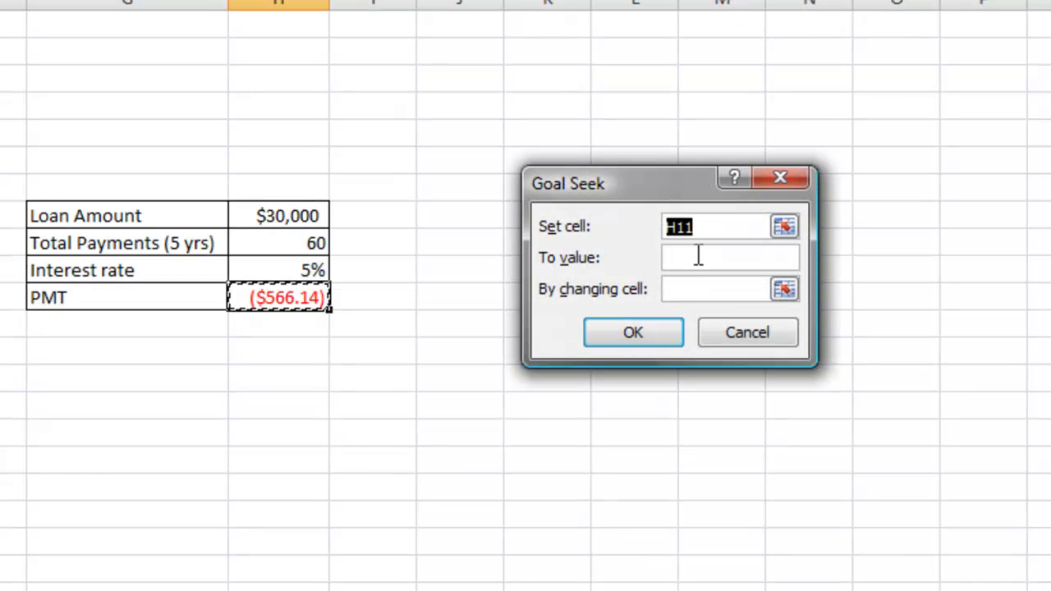
{"action": "left_click", "coordinate": [698, 258]}
{"action": "type", "text": "-4000"}
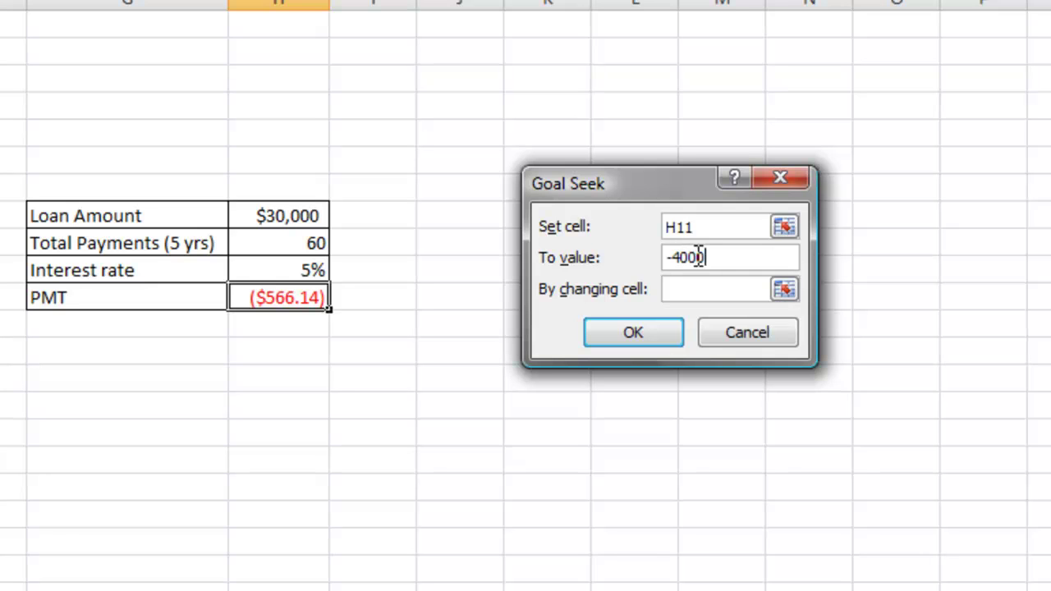
{"action": "key", "text": "BackSpace"}
{"action": "left_click", "coordinate": [672, 289]}
{"action": "left_click", "coordinate": [265, 247]}
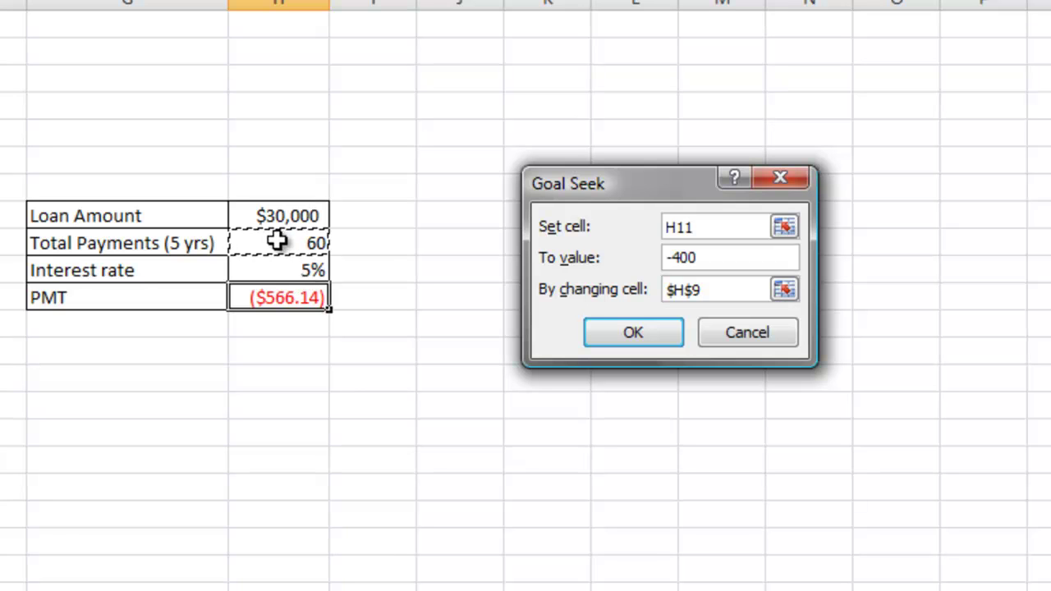
{"action": "left_click", "coordinate": [633, 334]}
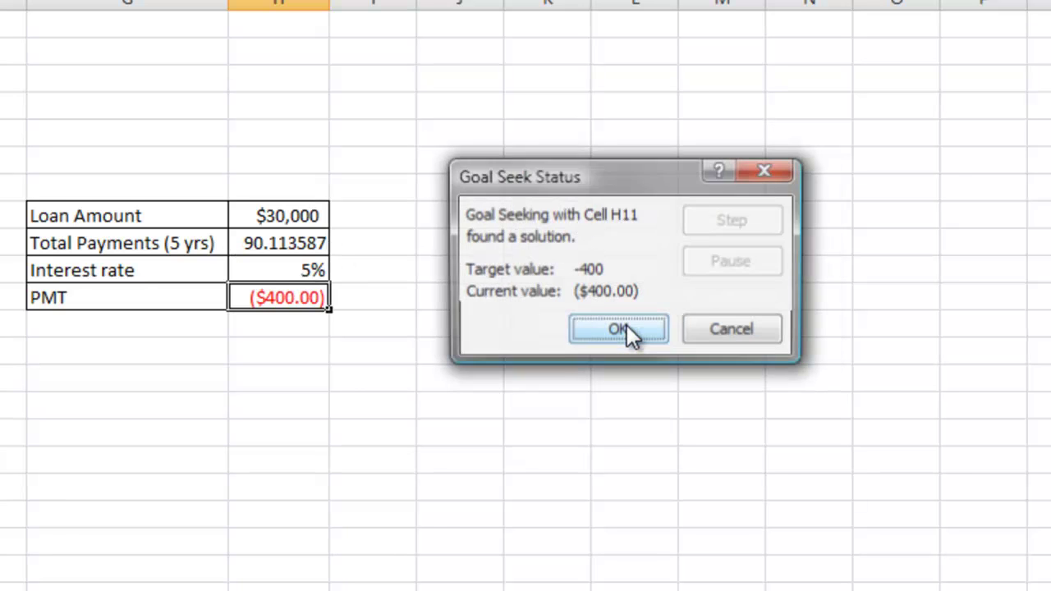